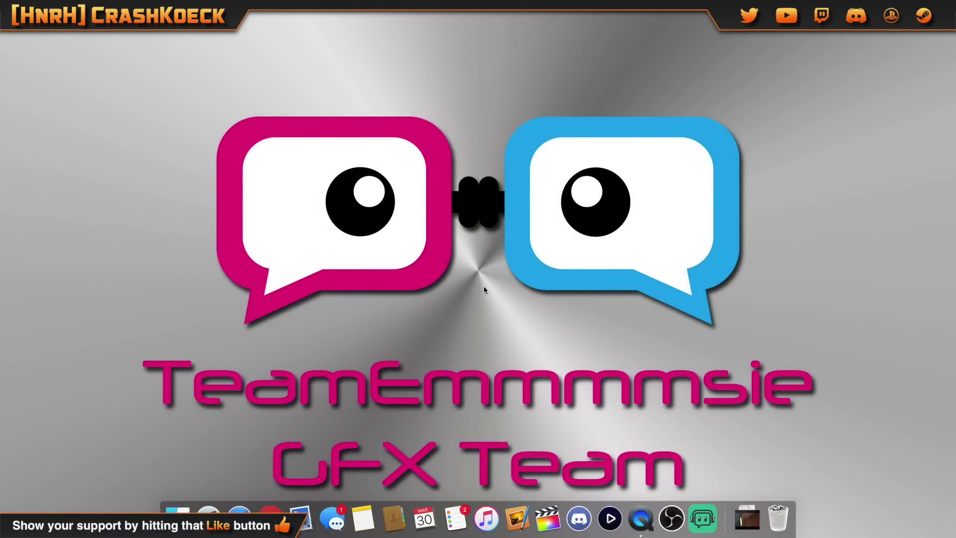
Launch PS4 Remote Play, sign in with the existing profile, and move its window up-left
left_click(210, 512)
type("ps4")
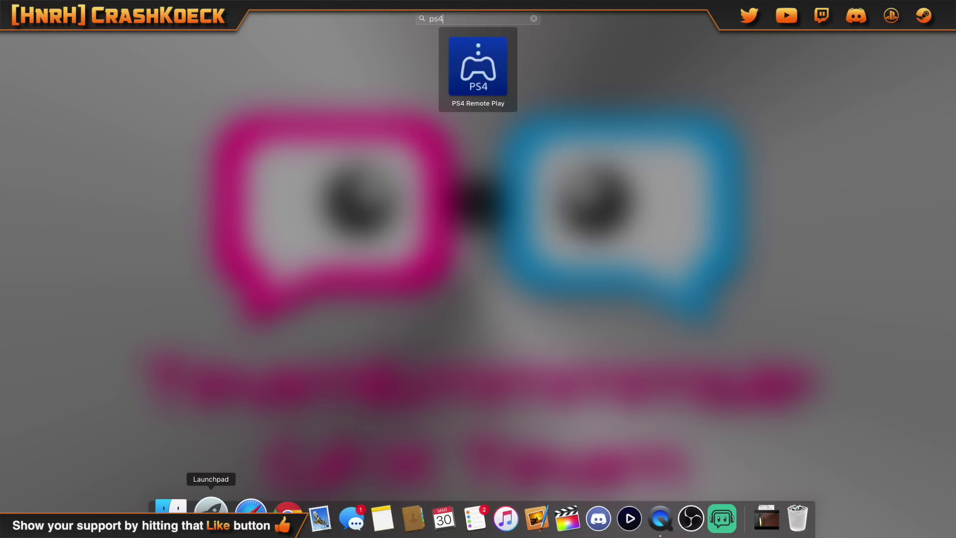
left_click(475, 88)
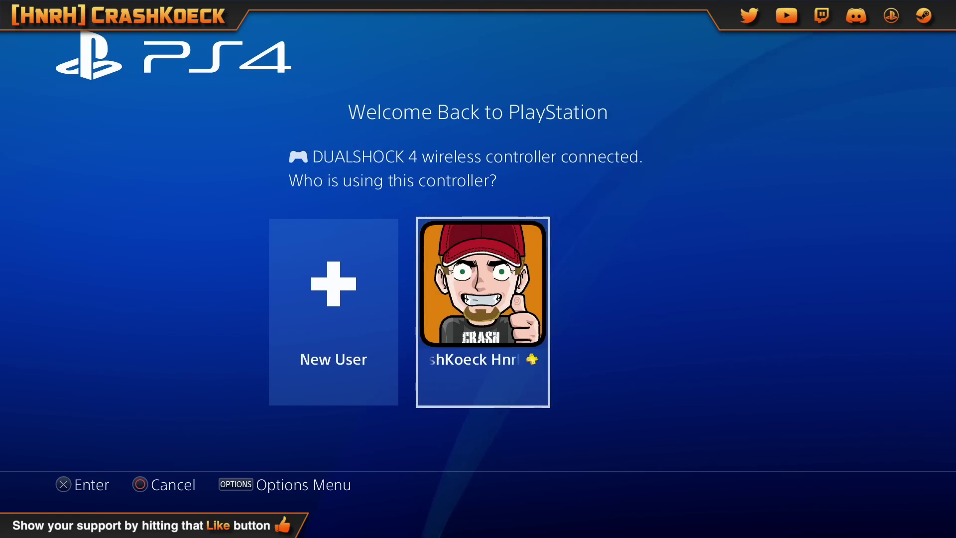
key("Return")
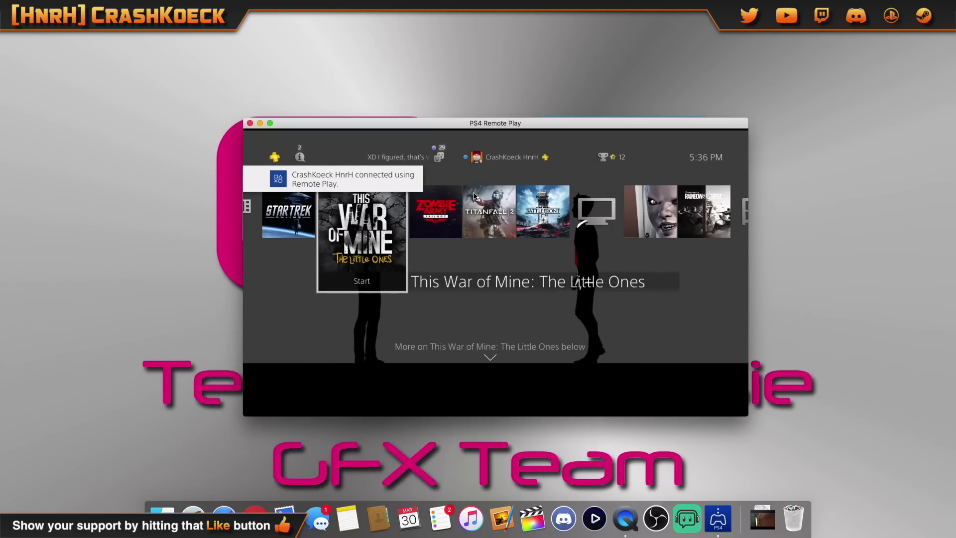
left_click_drag(445, 128, 305, 62)
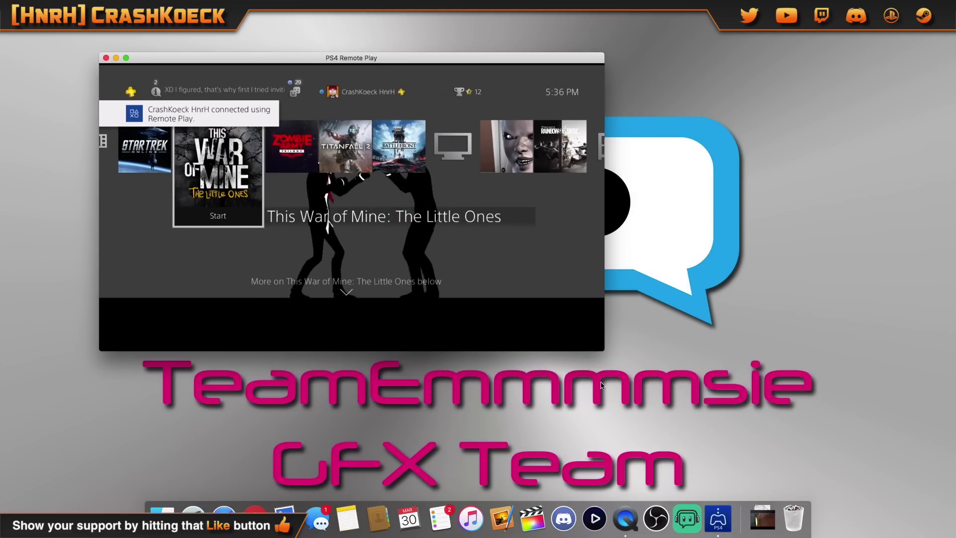
Add a Window Capture source named 'PS4' capturing the PS4 Remote Play window
left_click(660, 517)
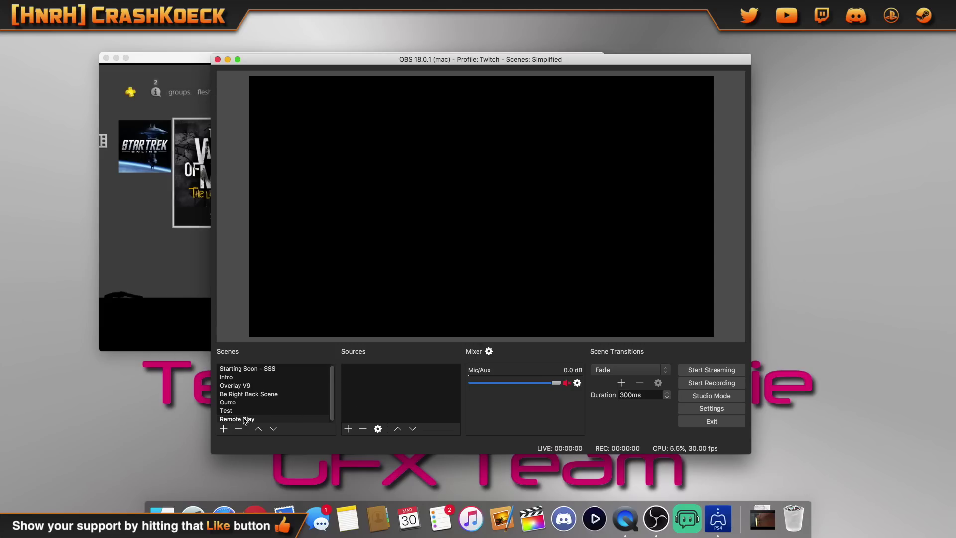
left_click(348, 429)
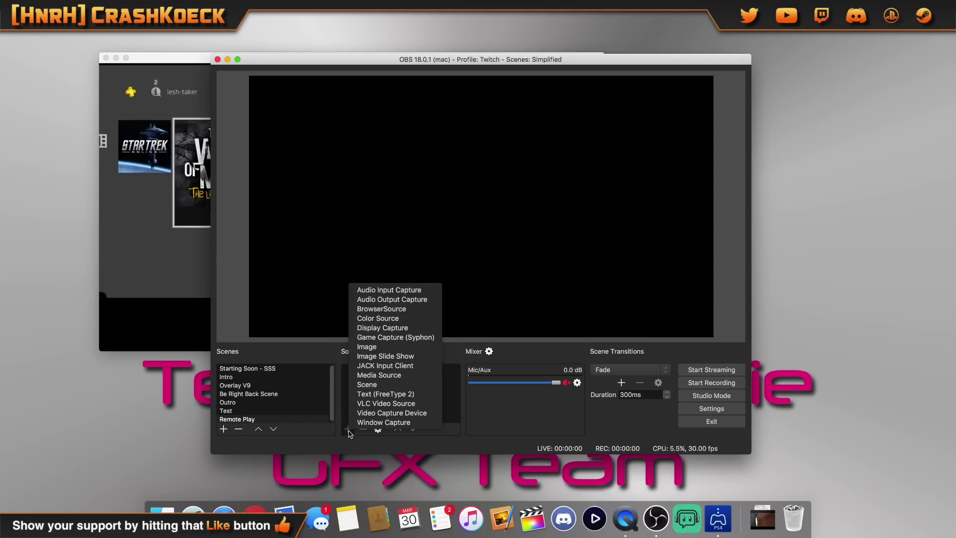
left_click(384, 422)
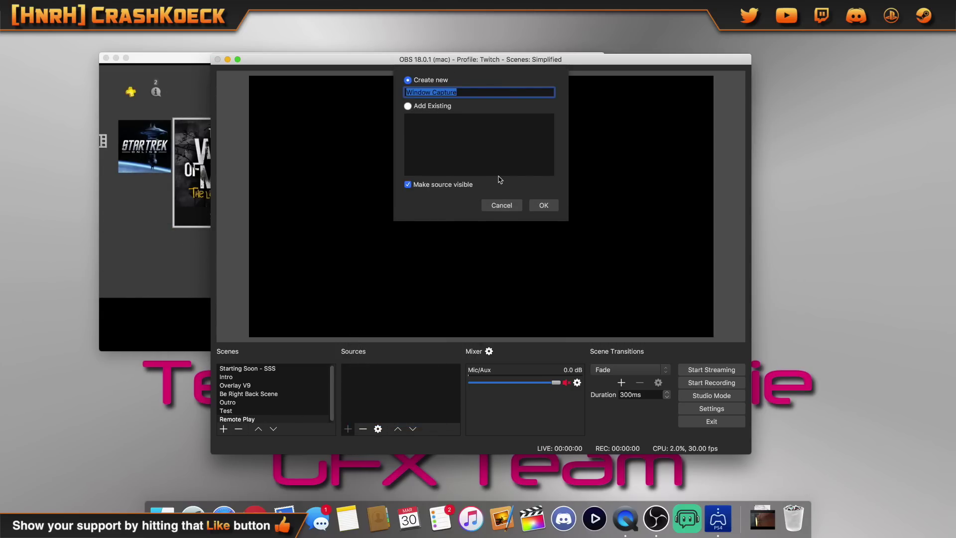
type("PS4")
key("Return")
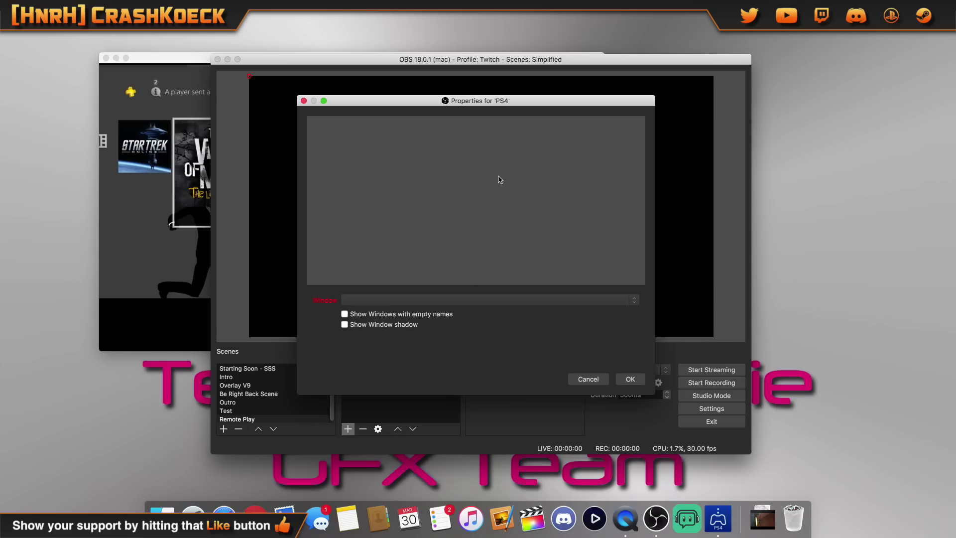
left_click(456, 299)
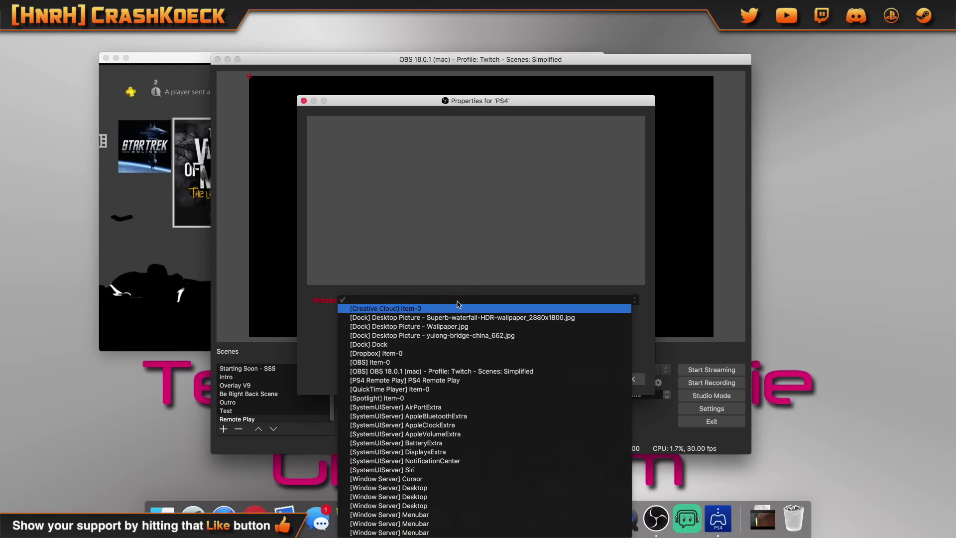
left_click(435, 381)
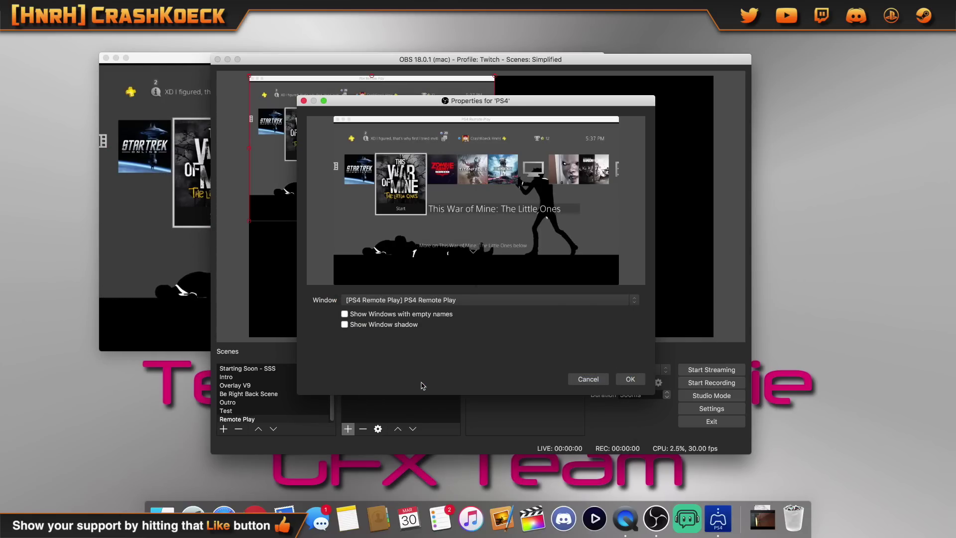
left_click(630, 380)
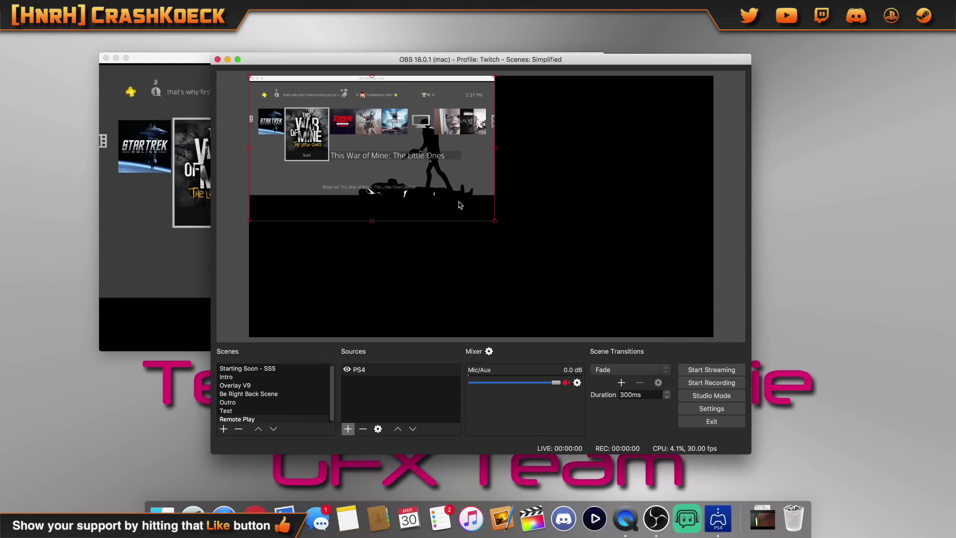
Scale the PS4 capture to the full preview width and shift it up to hide the title bar
left_click_drag(496, 152, 715, 174)
left_click_drag(488, 223, 488, 210)
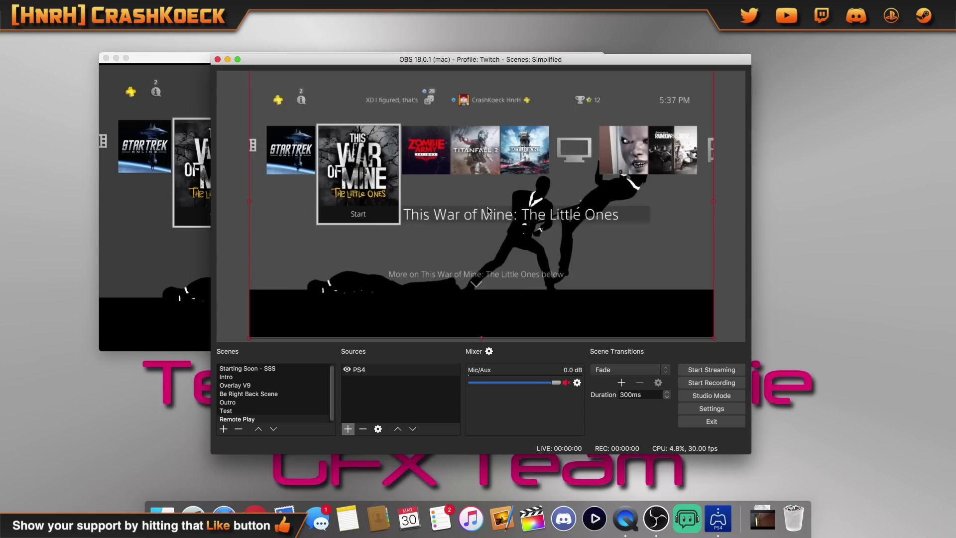
left_click(738, 202)
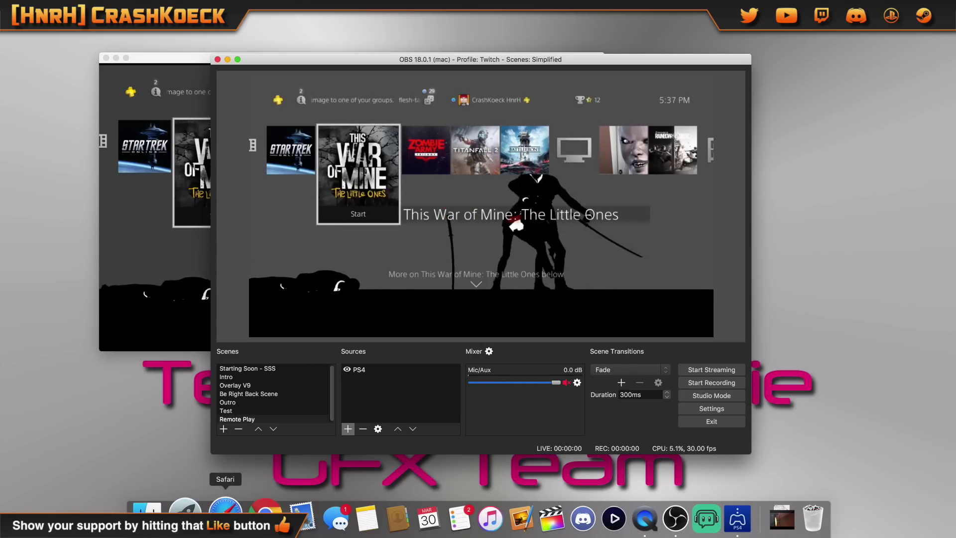
Close the Safari iShowU help page and set the Mac's sound output to iShowU Audio Capture
left_click(224, 518)
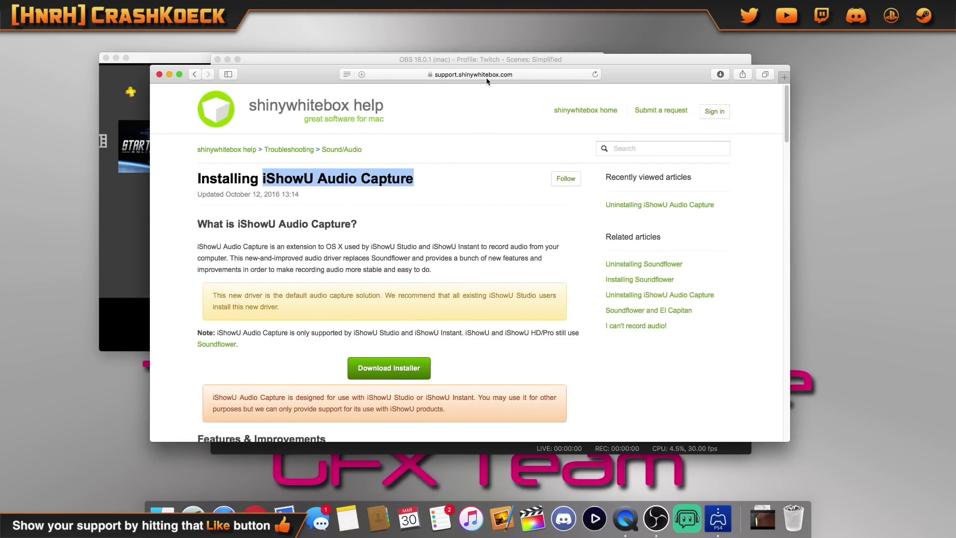
left_click(158, 74)
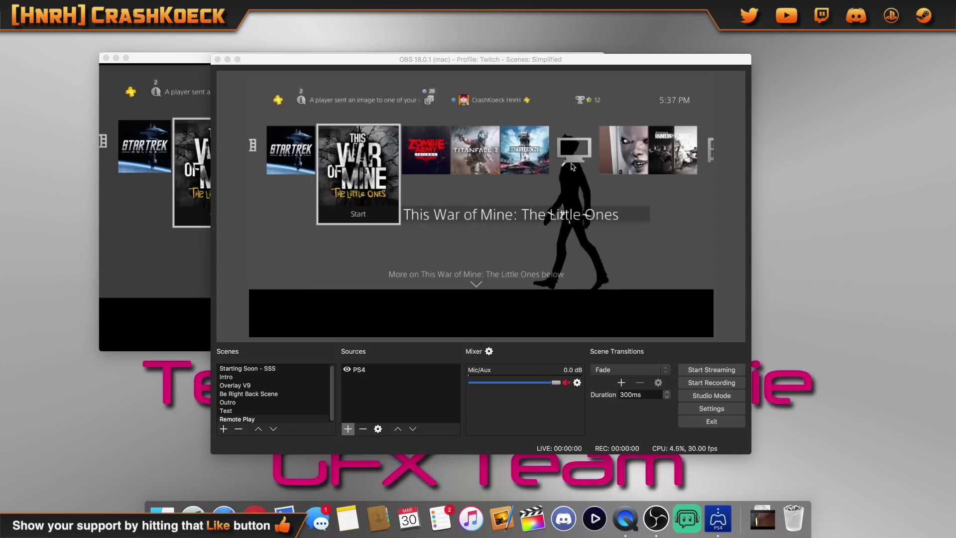
left_click(855, 5, "alt")
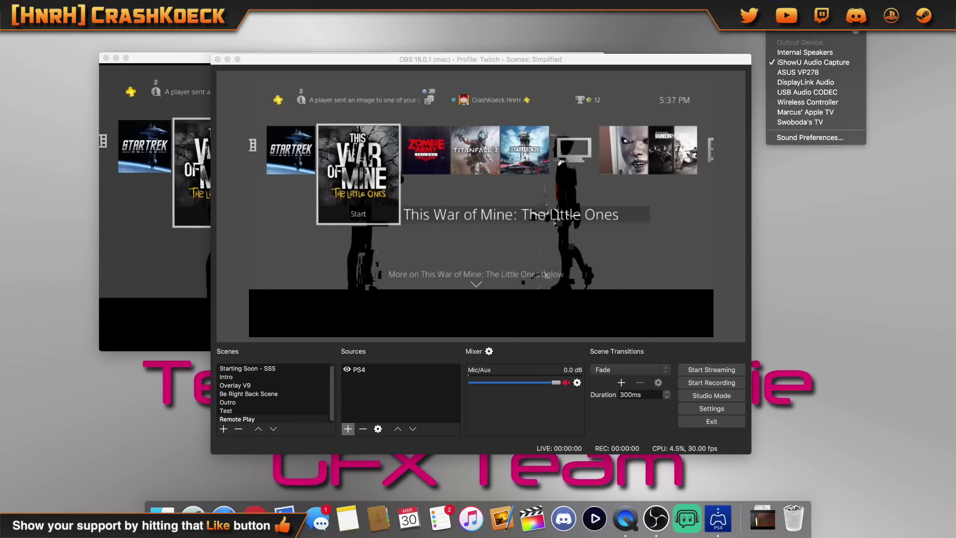
left_click(816, 64)
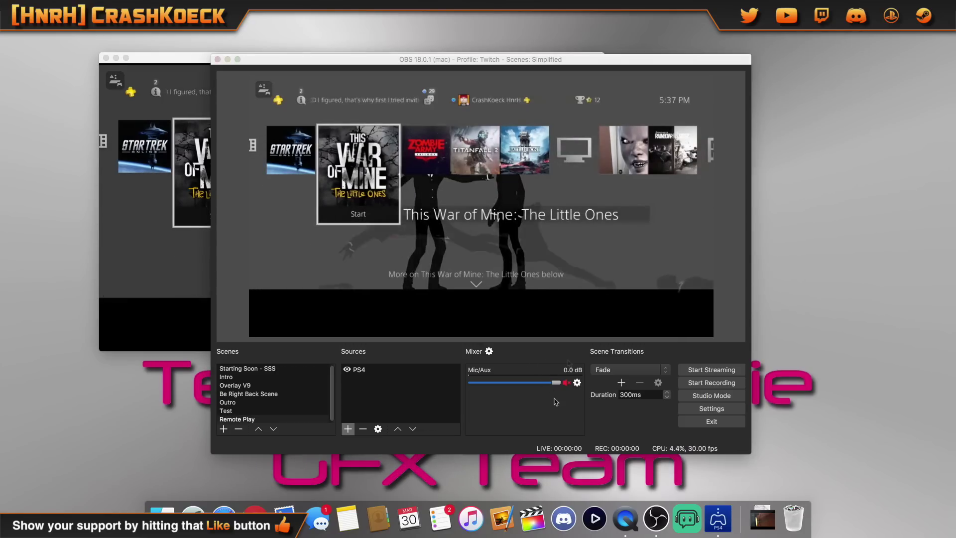
Set OBS's Mic/Auxiliary Audio Device 2 to iShowU Audio Capture and apply
left_click(700, 409)
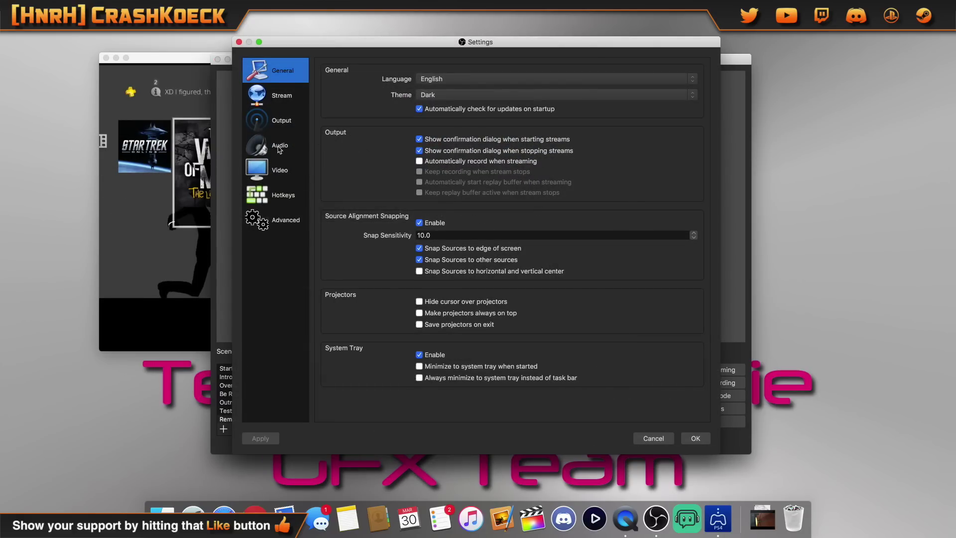
left_click(279, 146)
left_click(466, 150)
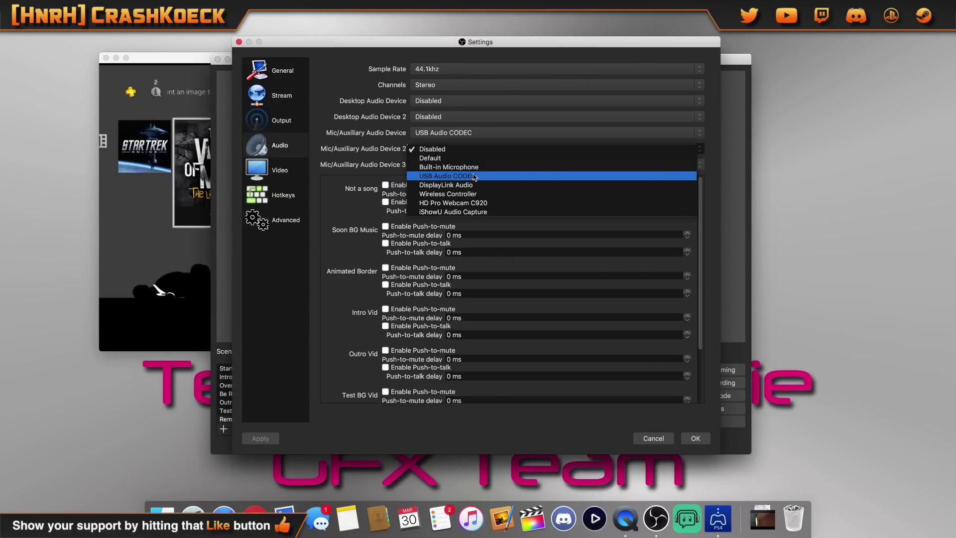
left_click(471, 212)
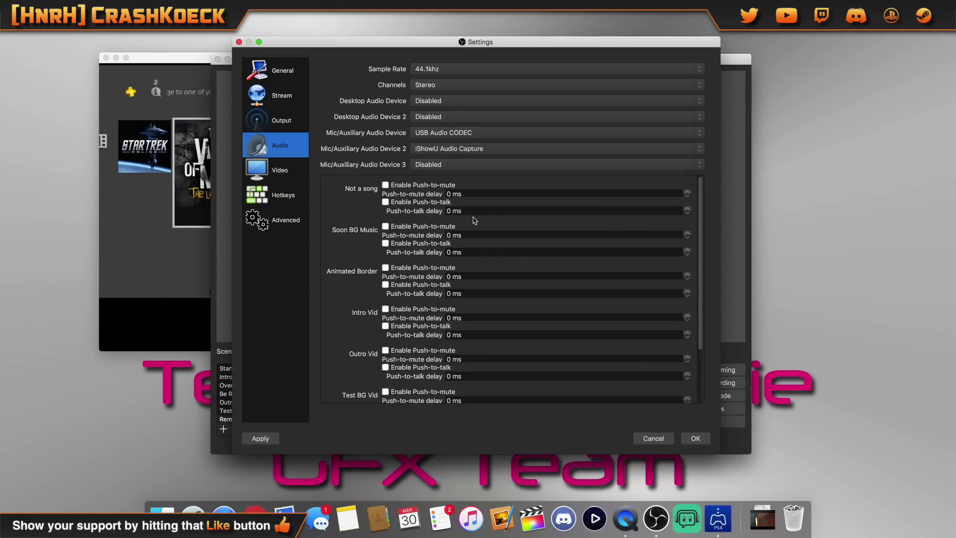
left_click(696, 439)
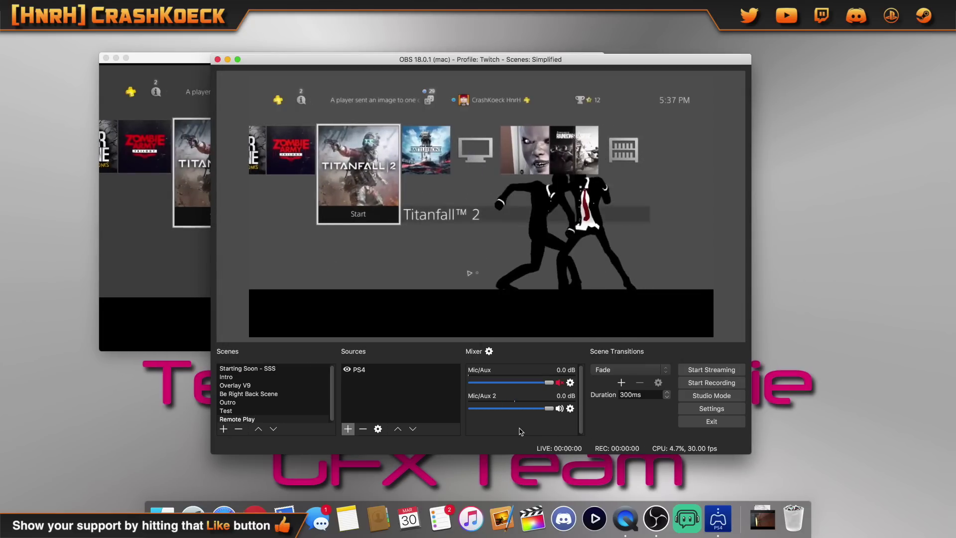
Add the existing 'Base Overlay' image source to the Remote Play scene
left_click(348, 429)
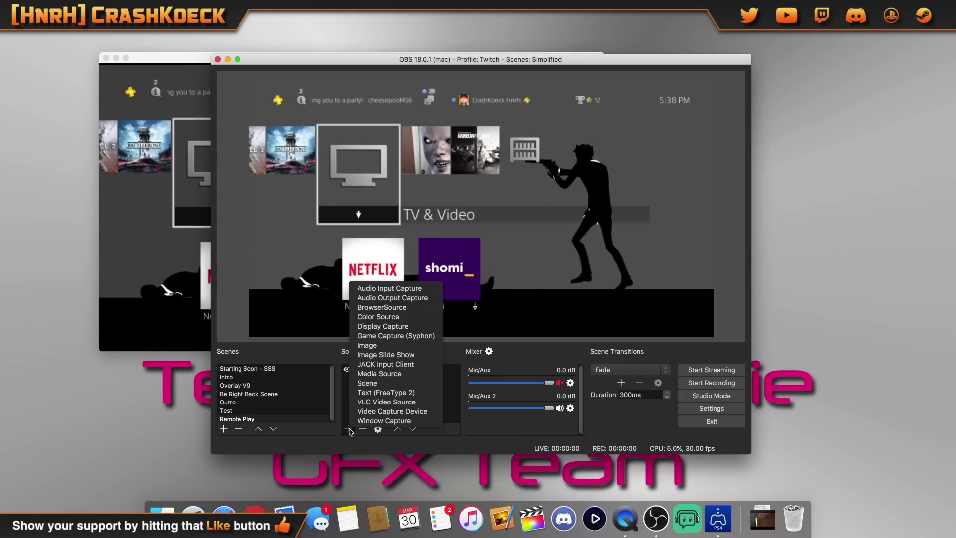
left_click(368, 345)
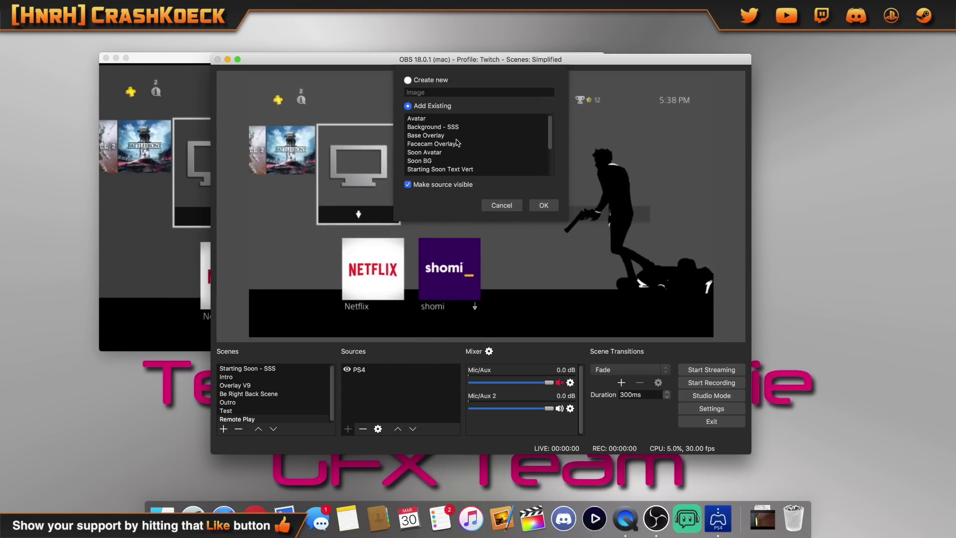
left_click(448, 135)
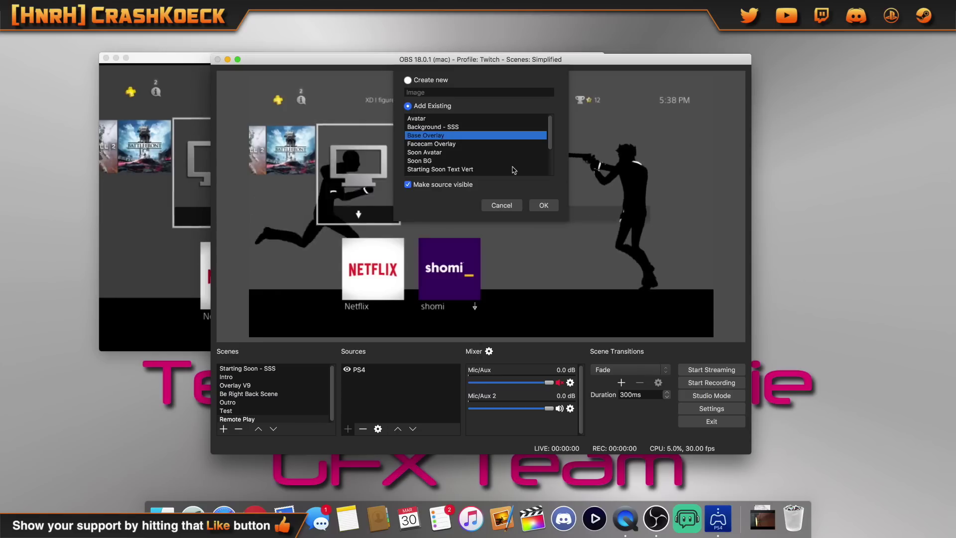
left_click(543, 205)
Fit the Base Overlay image to the screen so the frame surrounds the PS4 picture
right_click(461, 106)
mouse_move(493, 203)
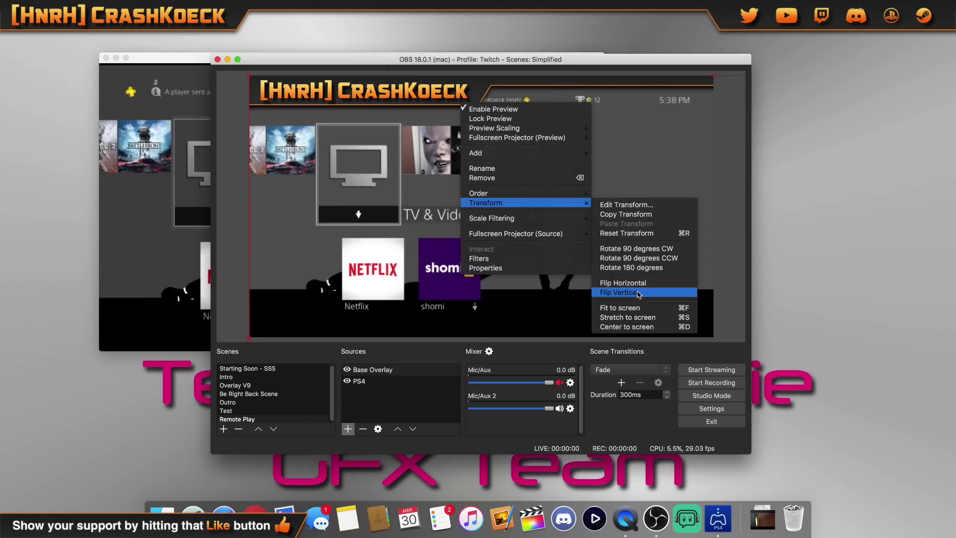
left_click(643, 311)
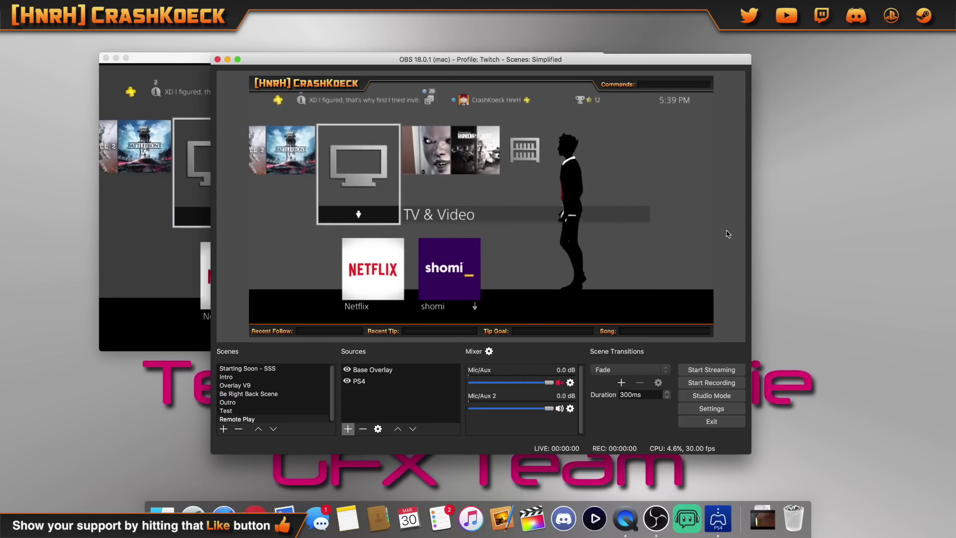
Return PS4 Remote Play to the home screen, close the session window, and open Preferences
left_click(717, 519)
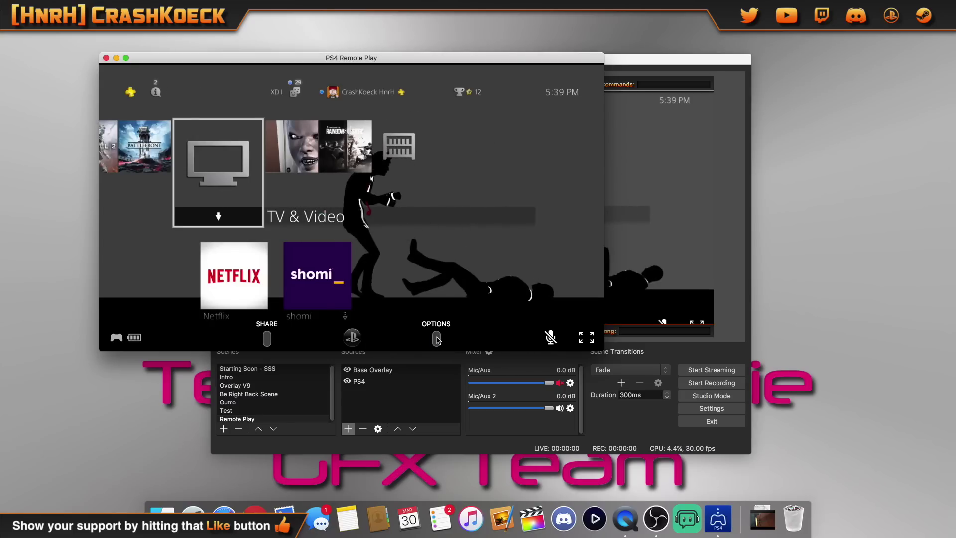
left_click(352, 338)
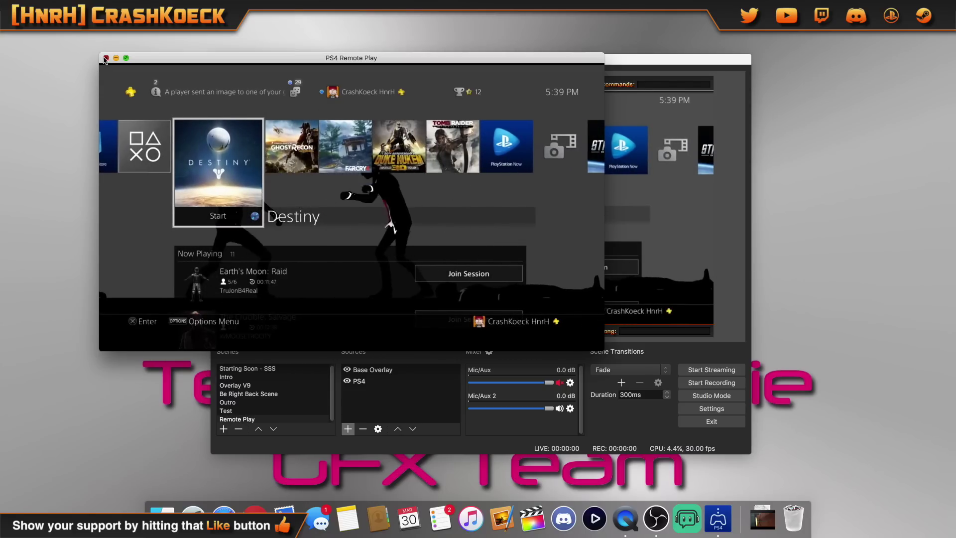
left_click(105, 58)
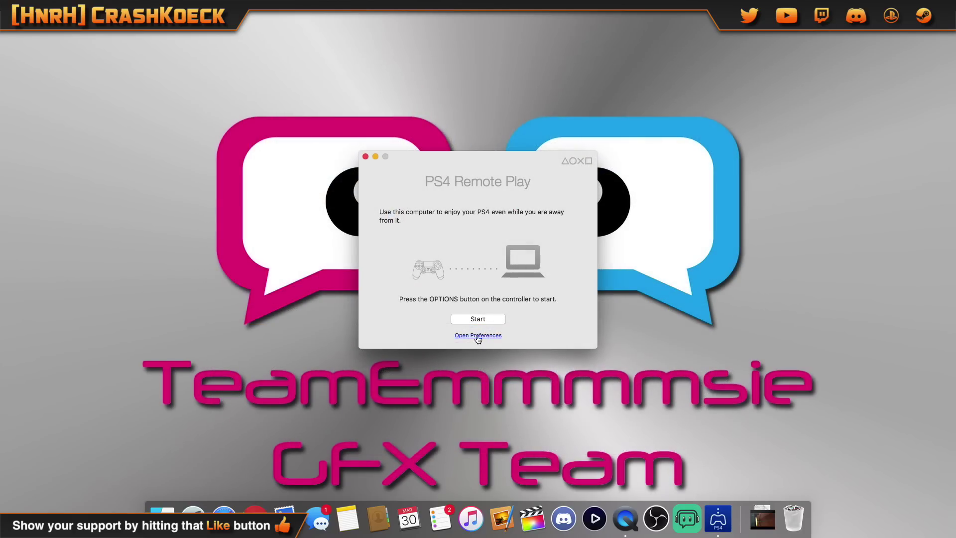
left_click(477, 335)
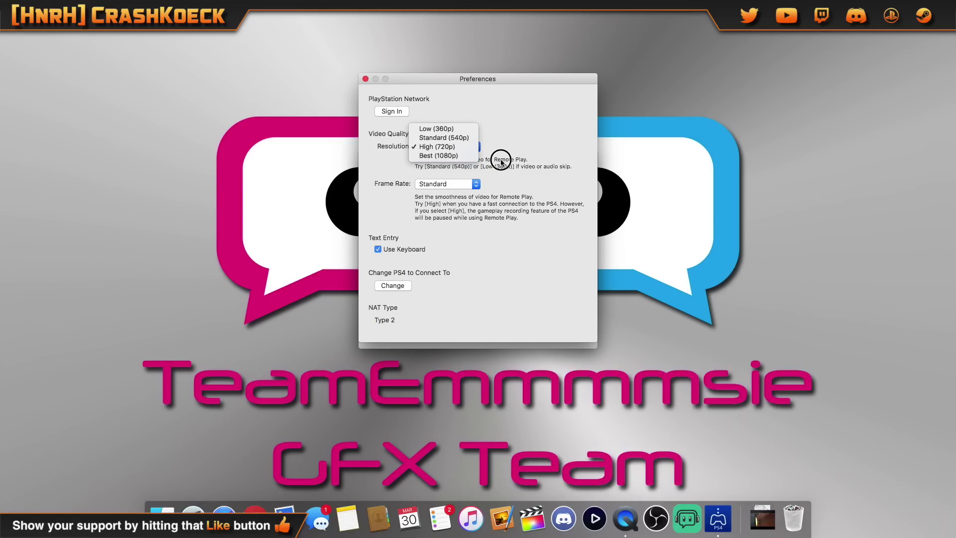
Review the frame rate options and leave the frame rate at Standard
left_click(477, 185)
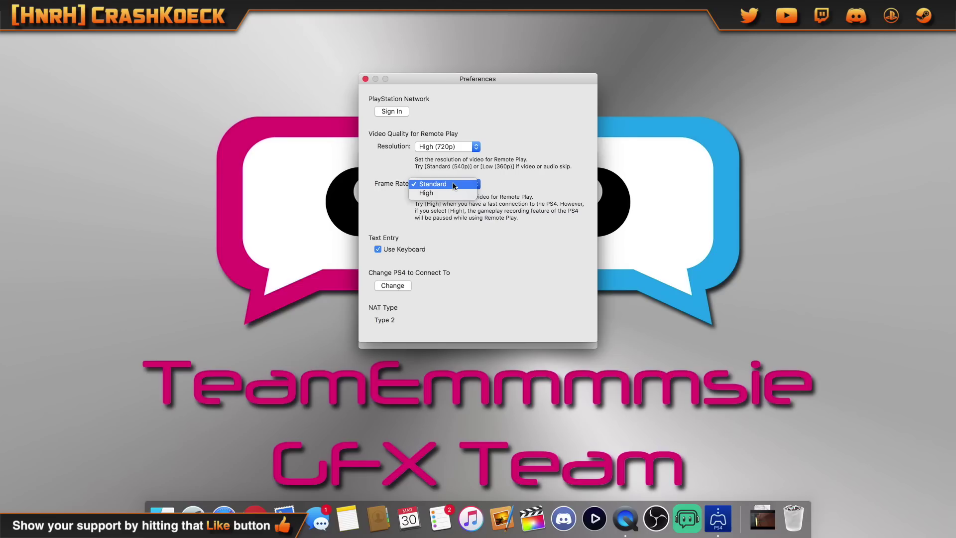
left_click(454, 186)
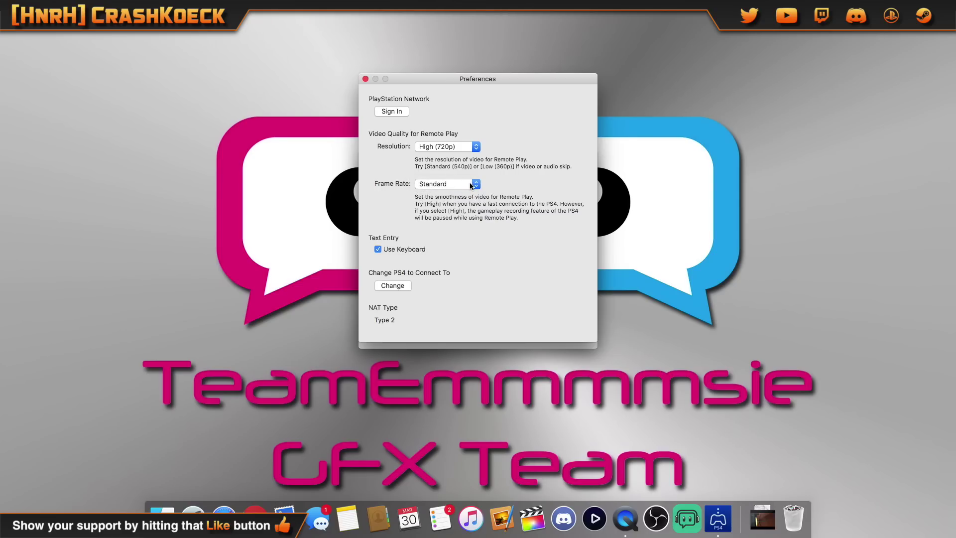
left_click(471, 185)
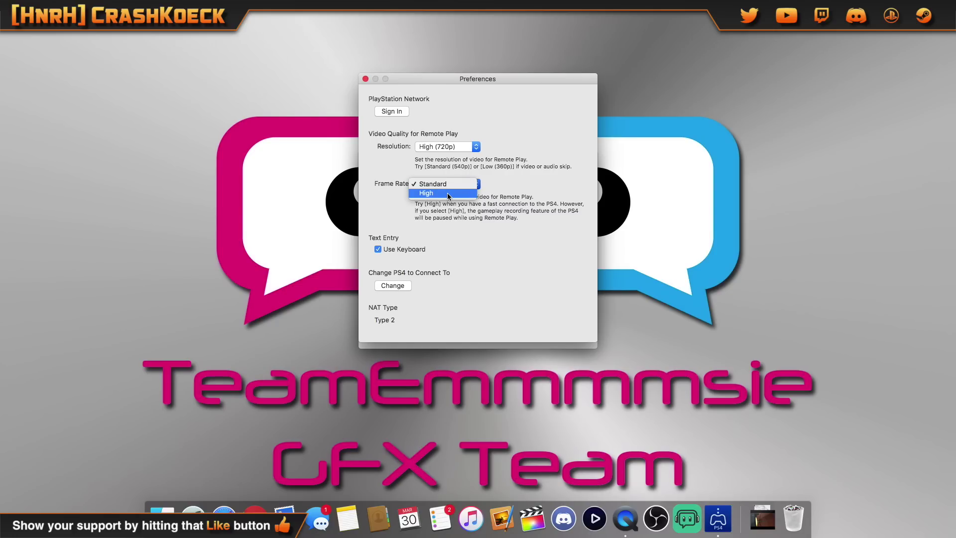
left_click(534, 174)
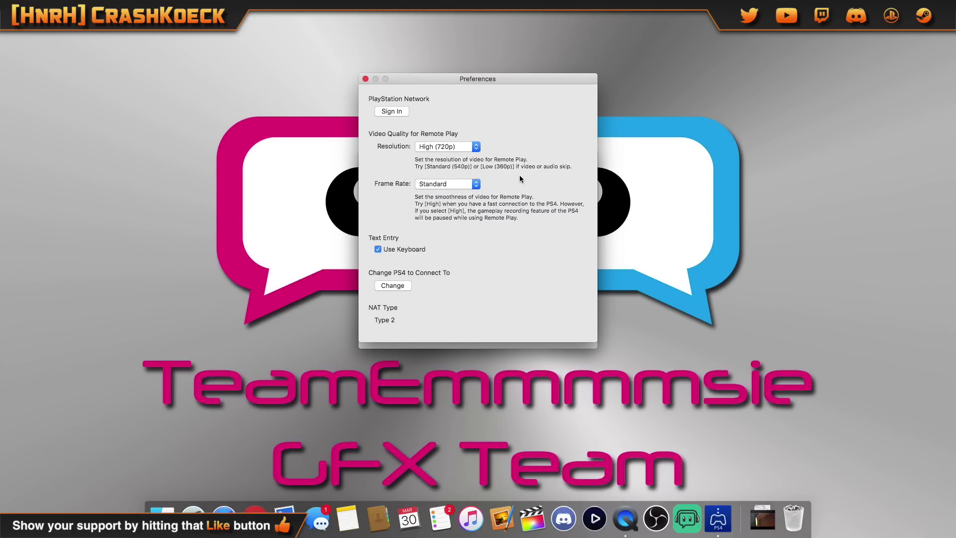